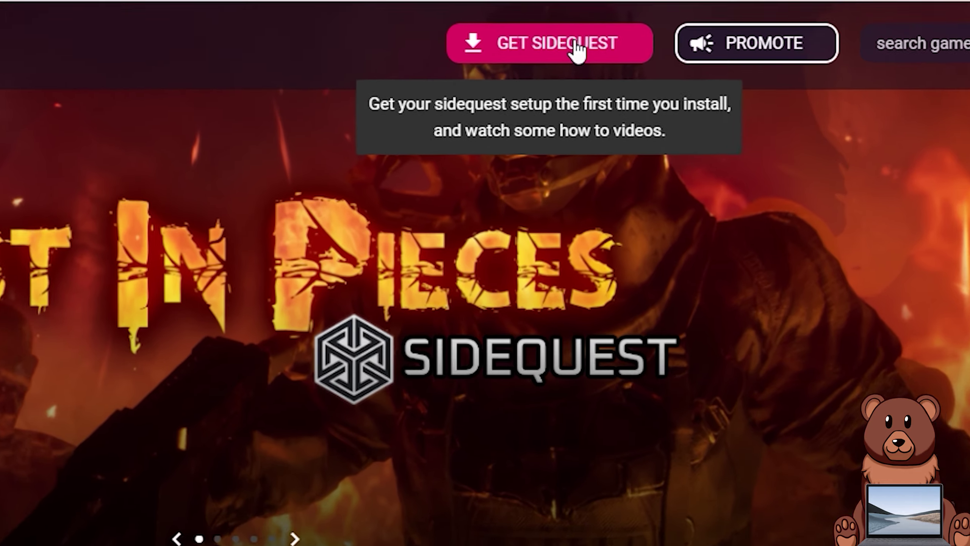
On the SideQuest Download & Setup page, download the Windows 10 x64 installer
{"action": "left_click", "coordinate": [577, 48]}
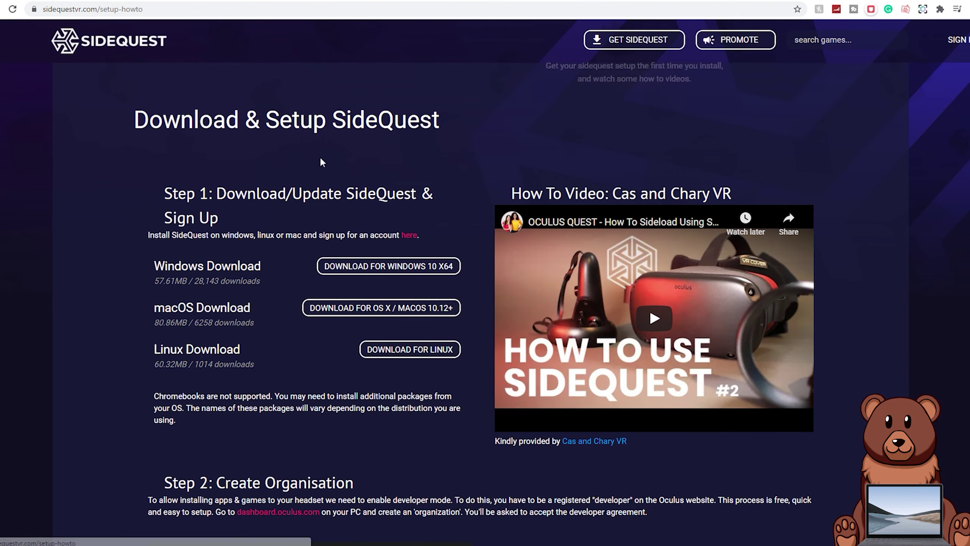
{"action": "left_click_drag", "start_coordinate": [156, 266], "coordinate": [279, 268]}
{"action": "left_click_drag", "start_coordinate": [156, 308], "coordinate": [266, 310]}
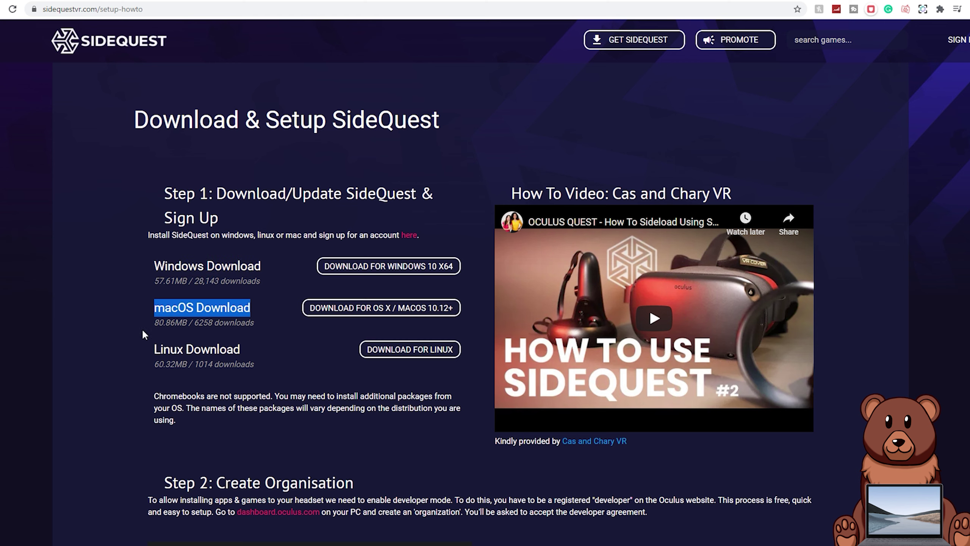
{"action": "left_click_drag", "start_coordinate": [153, 347], "coordinate": [264, 349]}
{"action": "left_click", "coordinate": [285, 346]}
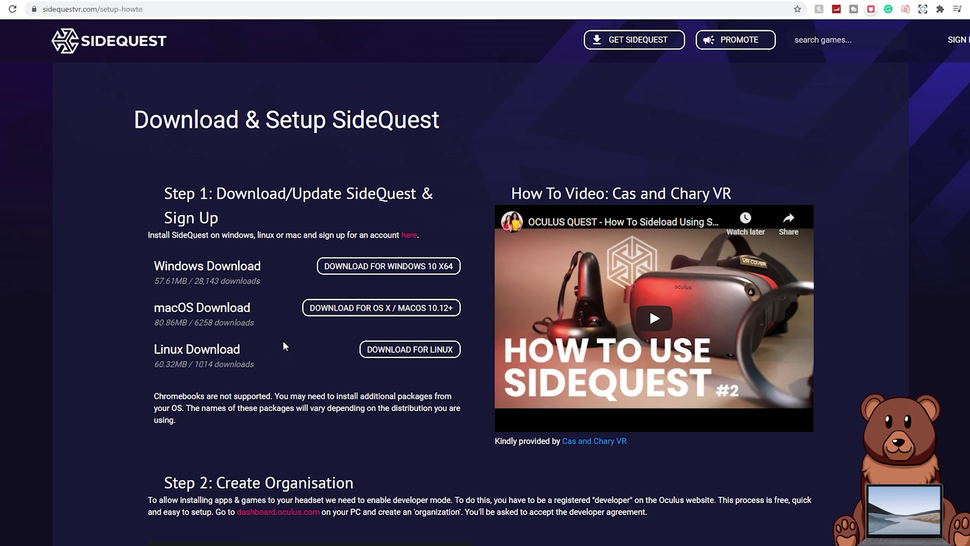
{"action": "left_click", "coordinate": [390, 266]}
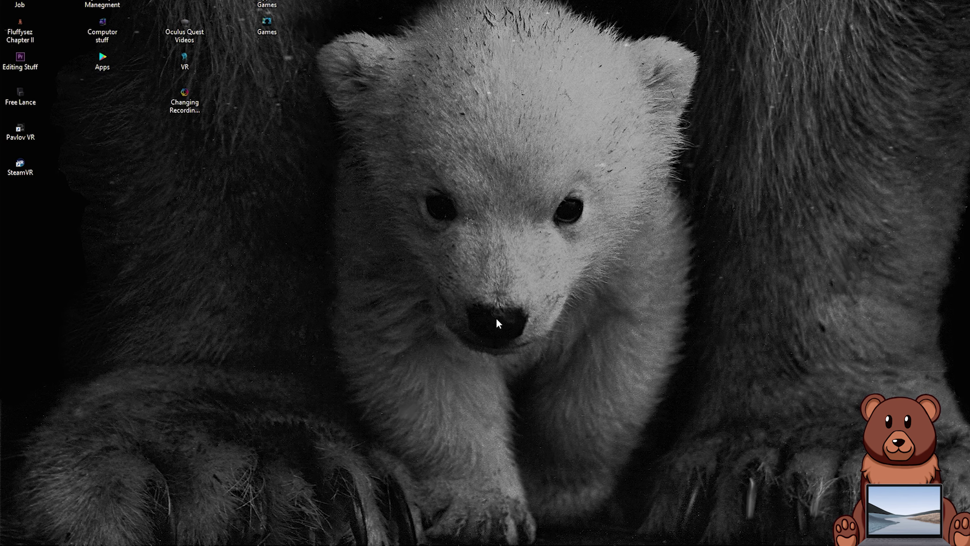
Install SideQuest in the default folder and make sure the Quest 2's Developer Mode is switched on
{"action": "left_click", "coordinate": [587, 422]}
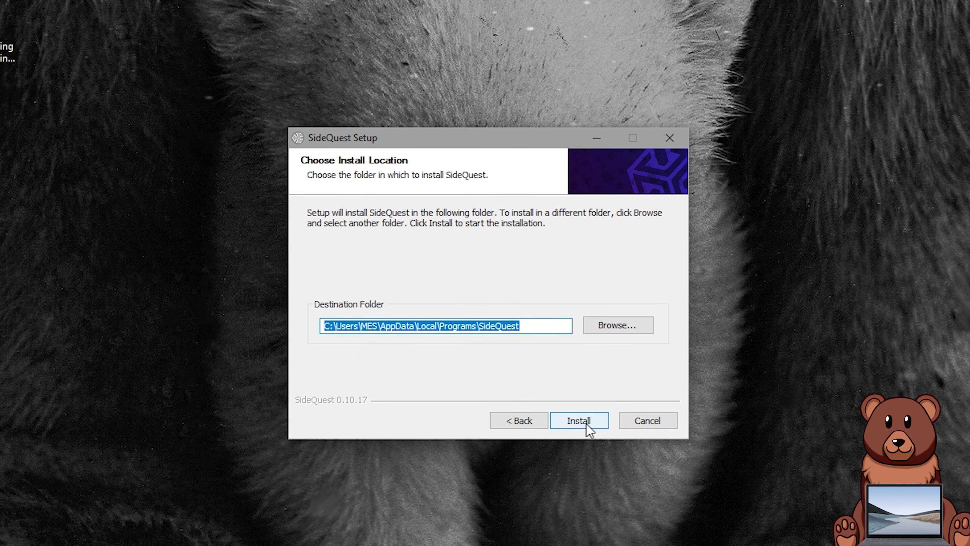
{"action": "left_click", "coordinate": [587, 425]}
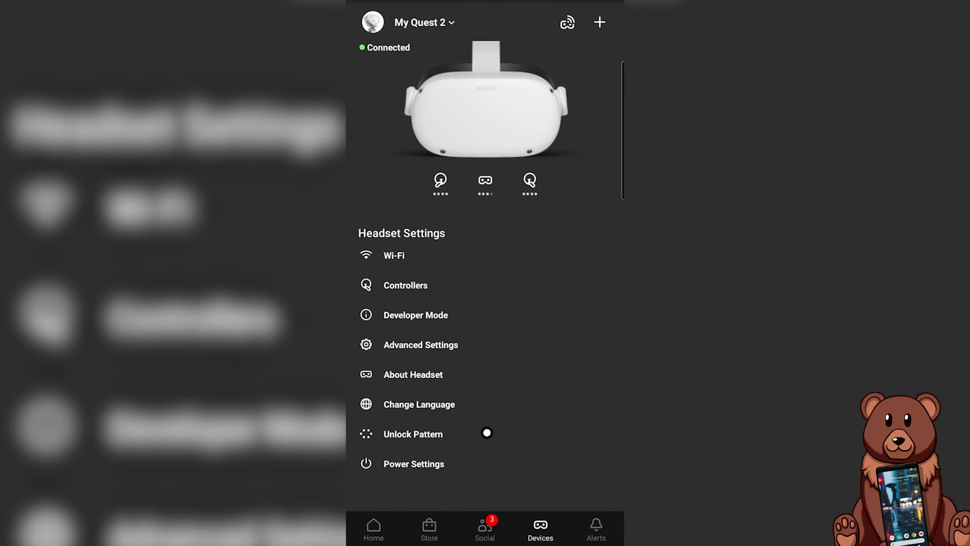
{"action": "left_click", "coordinate": [427, 326]}
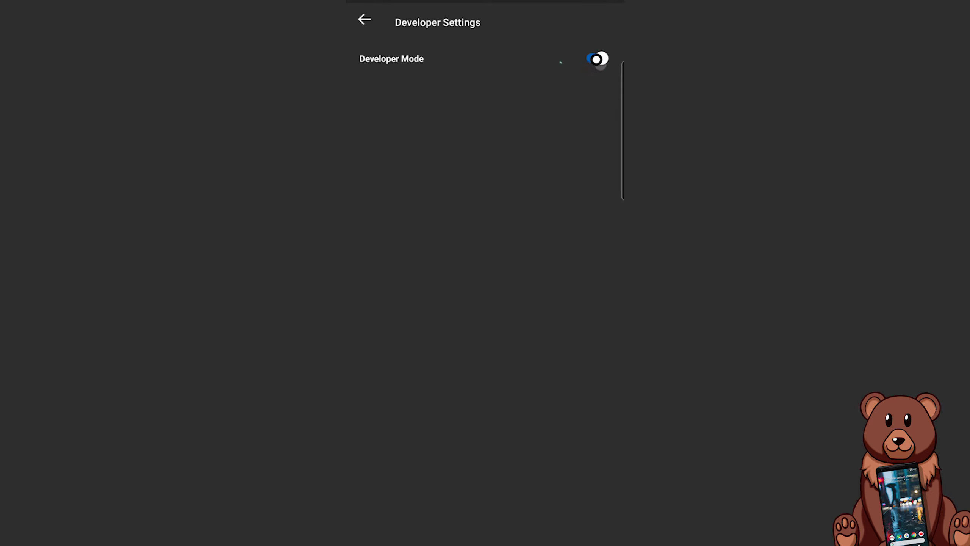
{"action": "left_click", "coordinate": [600, 58]}
{"action": "left_click", "coordinate": [563, 58]}
{"action": "left_click", "coordinate": [365, 19]}
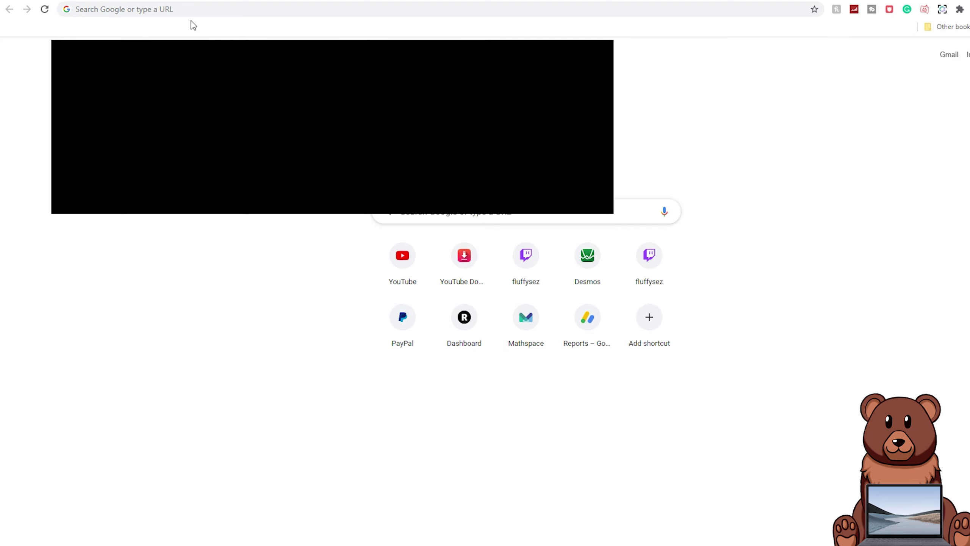
Search Google for 'oculus developer' and open the Oculus Developer Dashboard
{"action": "left_click", "coordinate": [190, 14]}
{"action": "type", "text": "oculus developer"}
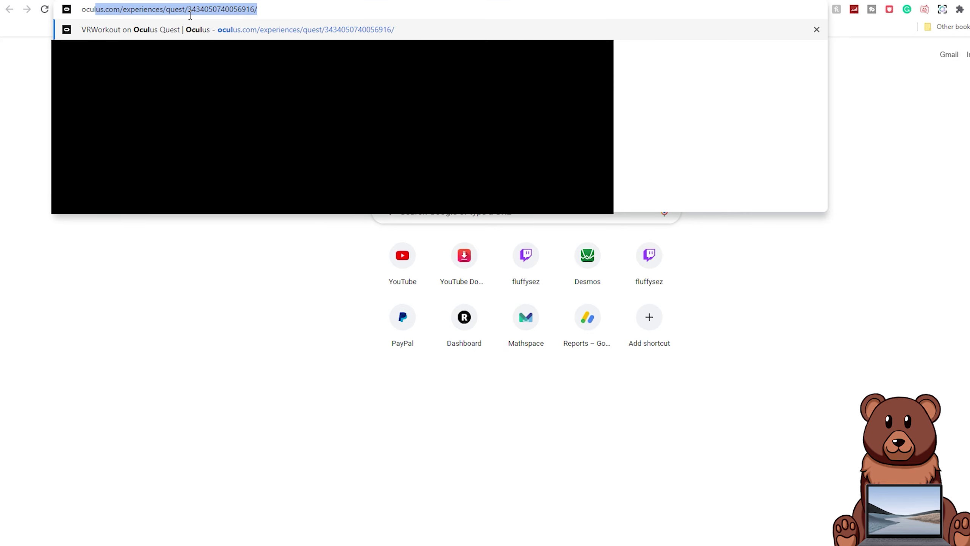
{"action": "key", "text": "Return"}
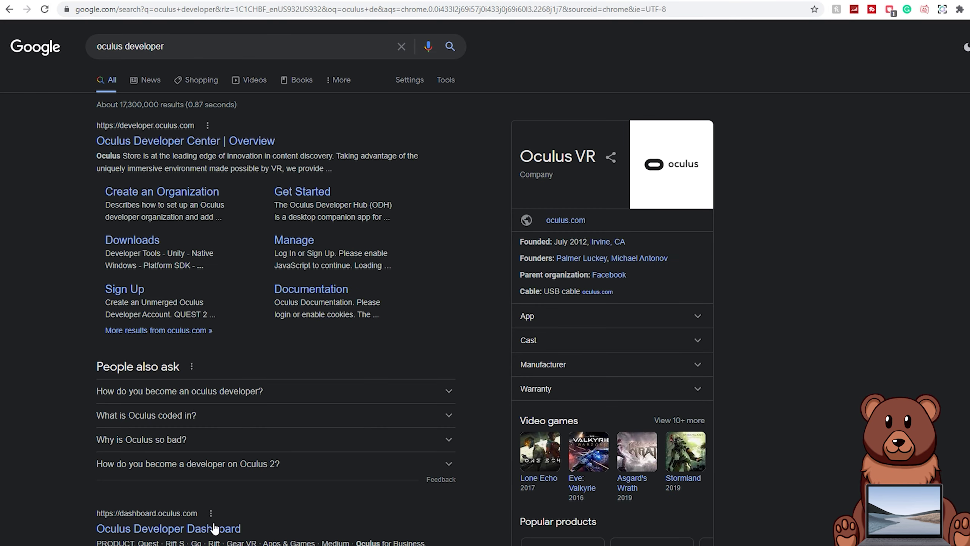
{"action": "scroll", "coordinate": [212, 525], "scroll_direction": "down", "scroll_amount": 4}
{"action": "left_click", "coordinate": [187, 368]}
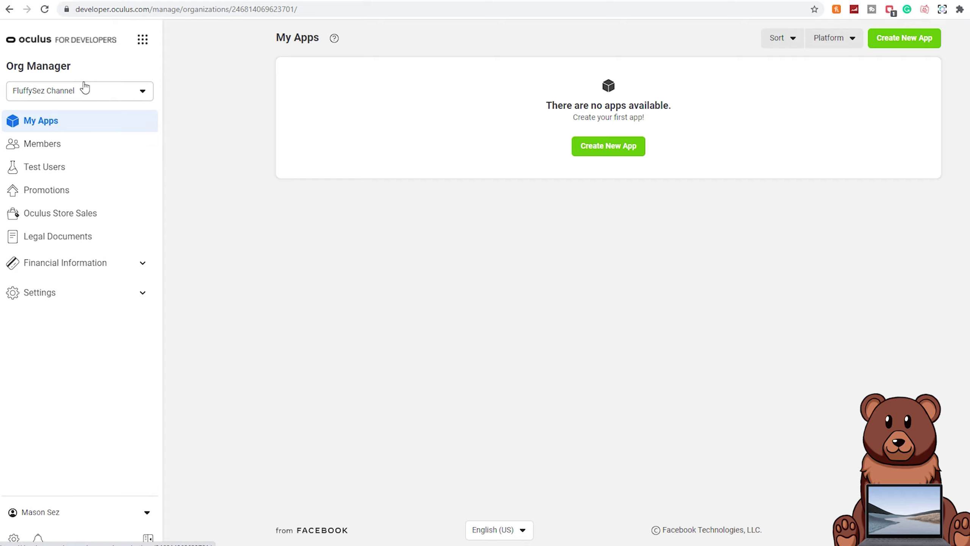
Create the organization 'How to make a developer mode account' and accept the developer agreement
{"action": "left_click", "coordinate": [64, 97]}
{"action": "left_click", "coordinate": [118, 204]}
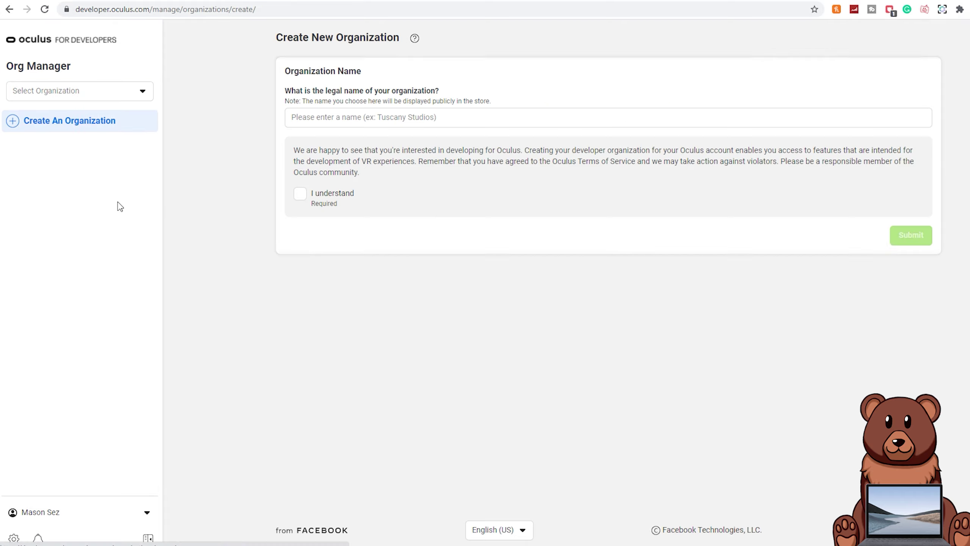
{"action": "left_click", "coordinate": [398, 125]}
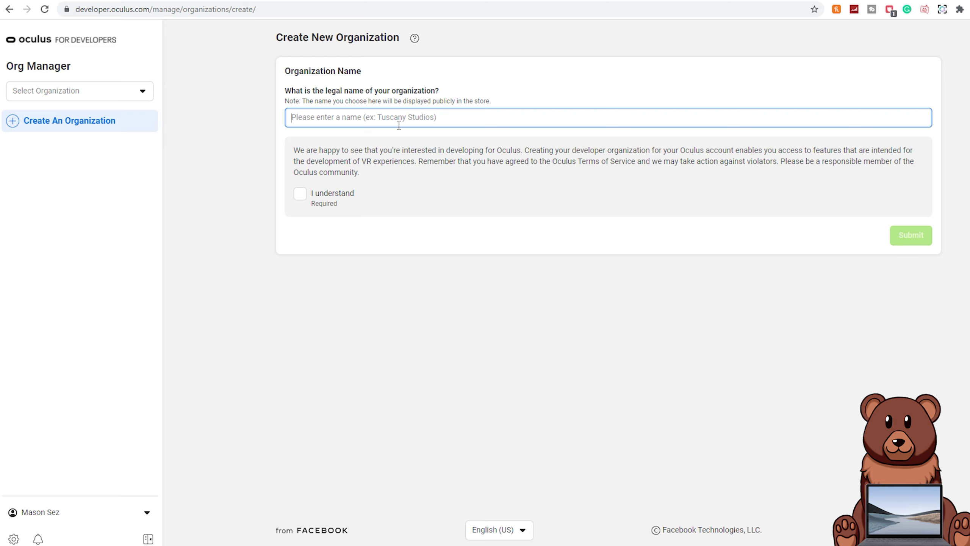
{"action": "type", "text": "How to make a developer mode account"}
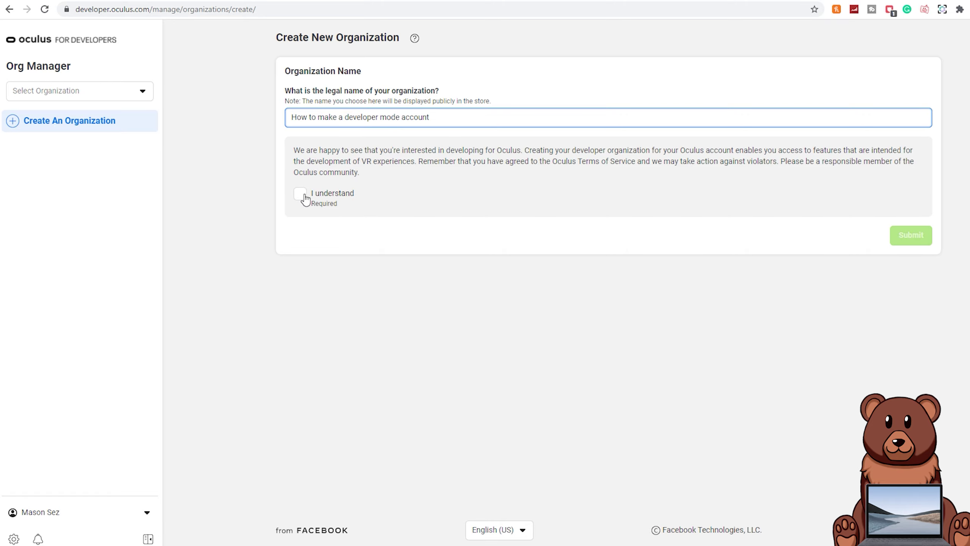
{"action": "left_click", "coordinate": [300, 193]}
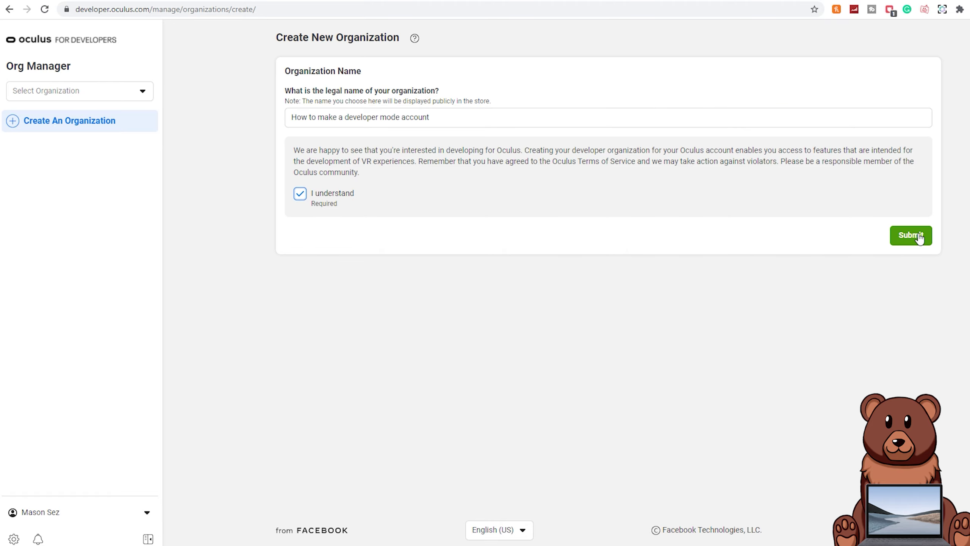
{"action": "left_click", "coordinate": [917, 235]}
{"action": "scroll", "coordinate": [463, 350], "scroll_direction": "down", "scroll_amount": 10}
{"action": "left_click", "coordinate": [376, 398]}
{"action": "left_click", "coordinate": [661, 398]}
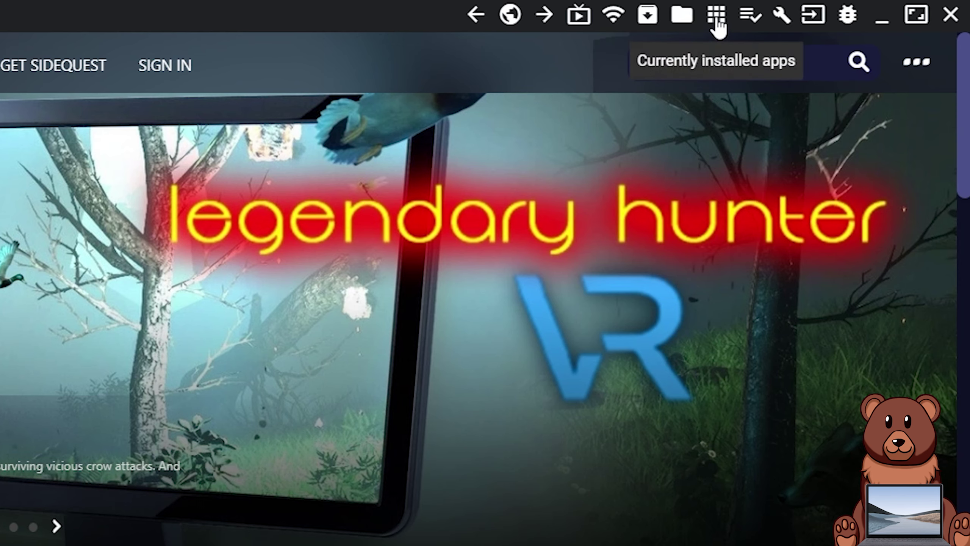
Find Blade and Sorcery among the headset's apps and back up its game data
{"action": "left_click", "coordinate": [717, 21]}
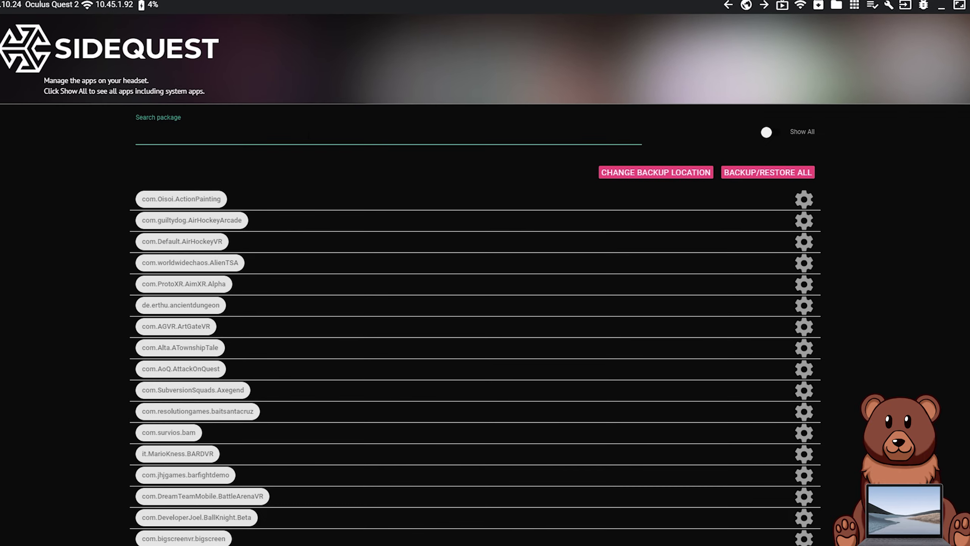
{"action": "type", "text": "blade"}
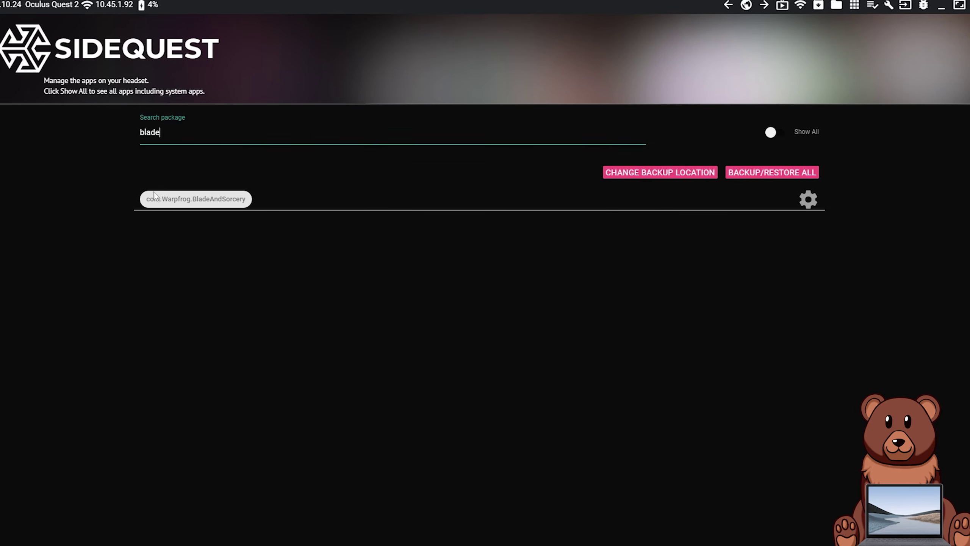
{"action": "left_click", "coordinate": [809, 199]}
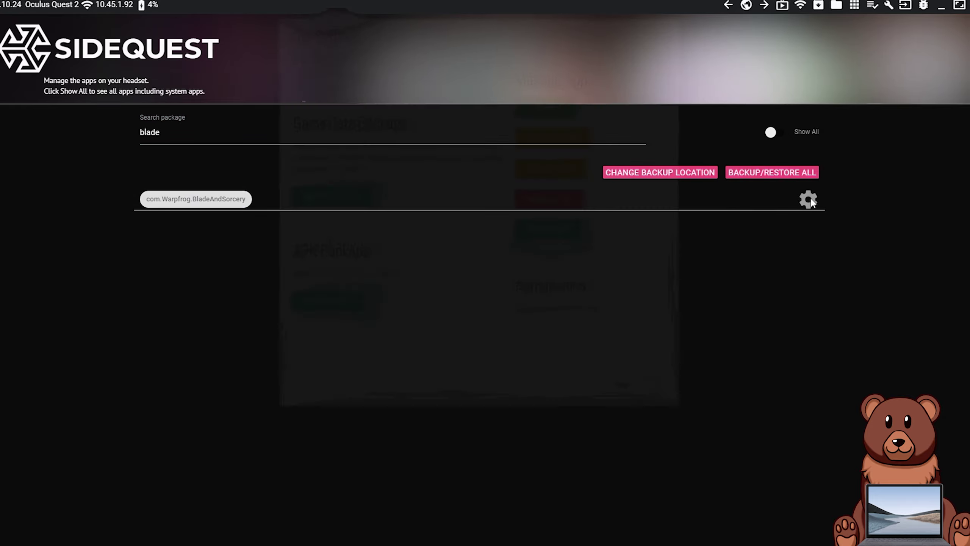
{"action": "left_click", "coordinate": [282, 244]}
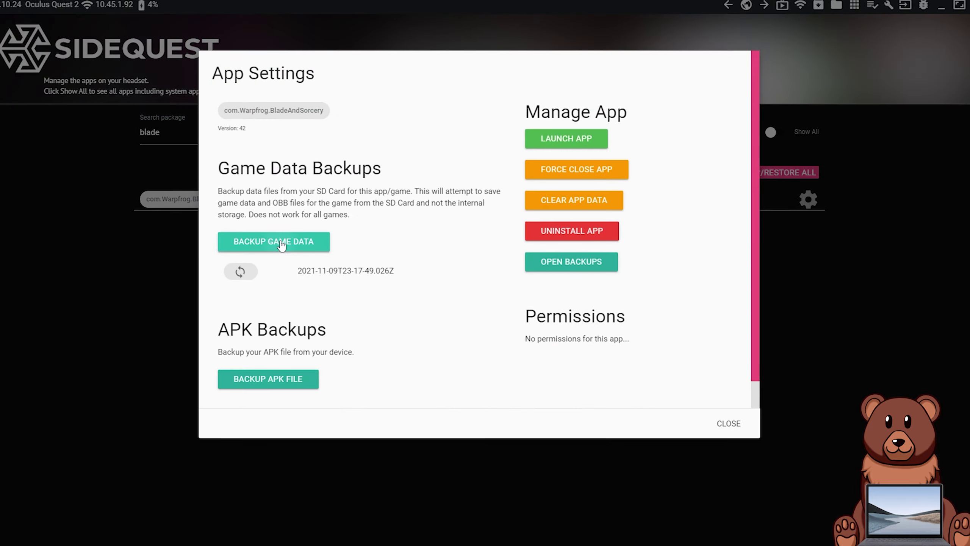
Back up the Blade and Sorcery APK file and check the running backup tasks
{"action": "left_click", "coordinate": [809, 200]}
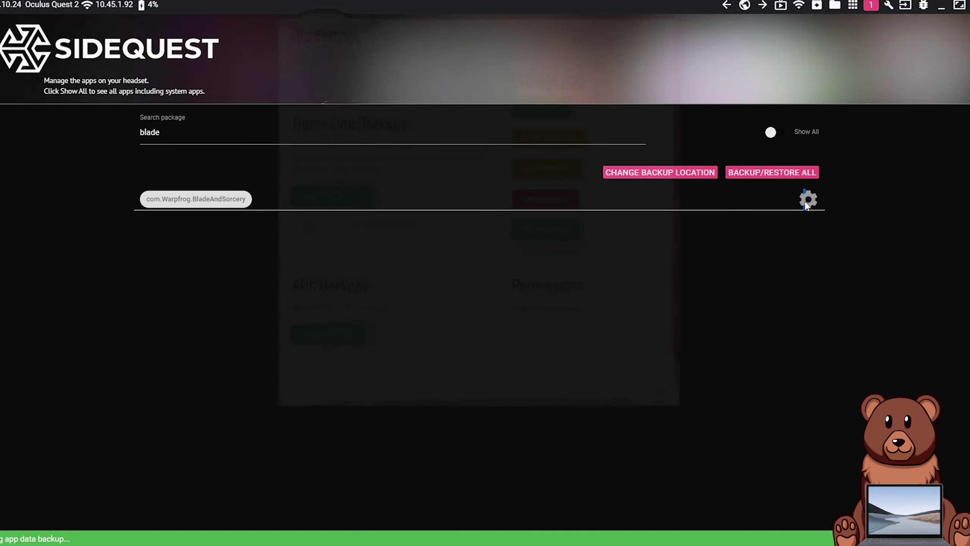
{"action": "scroll", "coordinate": [363, 355], "scroll_direction": "down", "scroll_amount": 3}
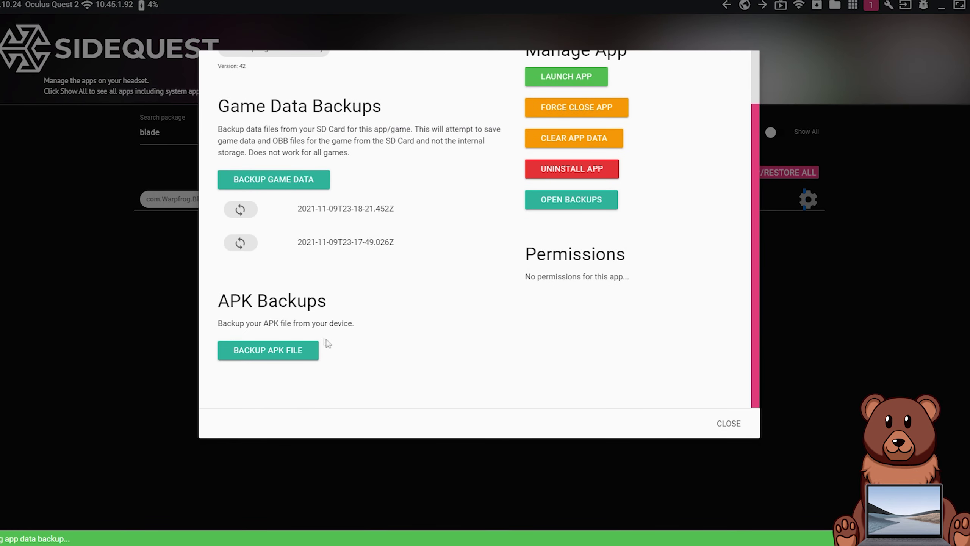
{"action": "left_click", "coordinate": [277, 348]}
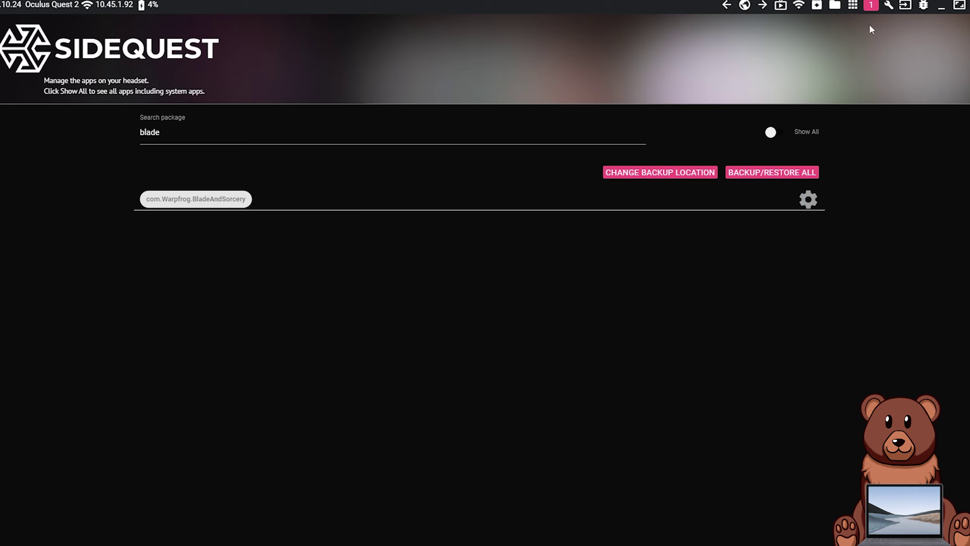
{"action": "left_click", "coordinate": [871, 9]}
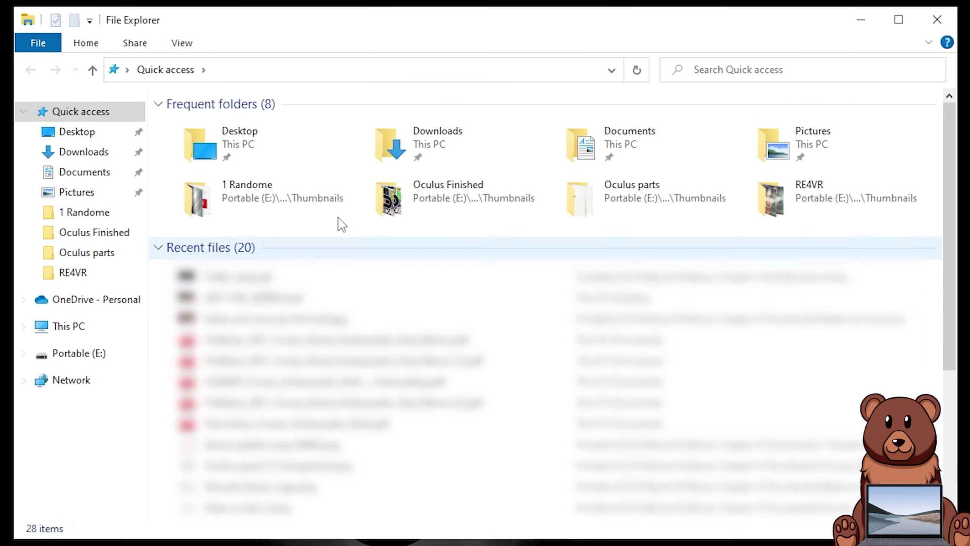
Go to the pasted Quest 2 com.Warpfrog.BladeAndSorcery obb path and scroll through its 43 files
{"action": "left_click", "coordinate": [230, 75]}
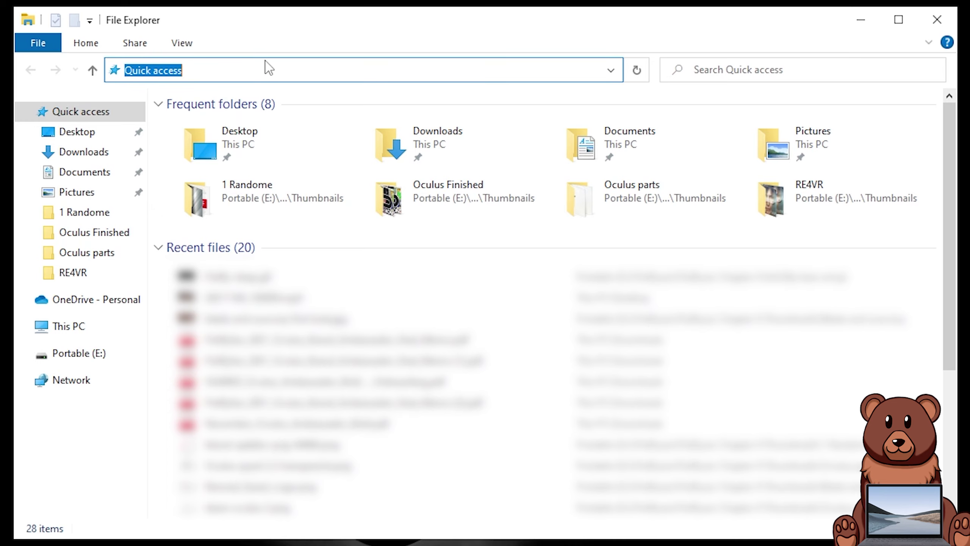
{"action": "type", "text": "This PC\\Quest 2\\Internal shared storage\\Android\\obb\\com.Warpfrog.BladeAndSorcery"}
{"action": "key", "text": "ctrl+a"}
{"action": "key", "text": "Return"}
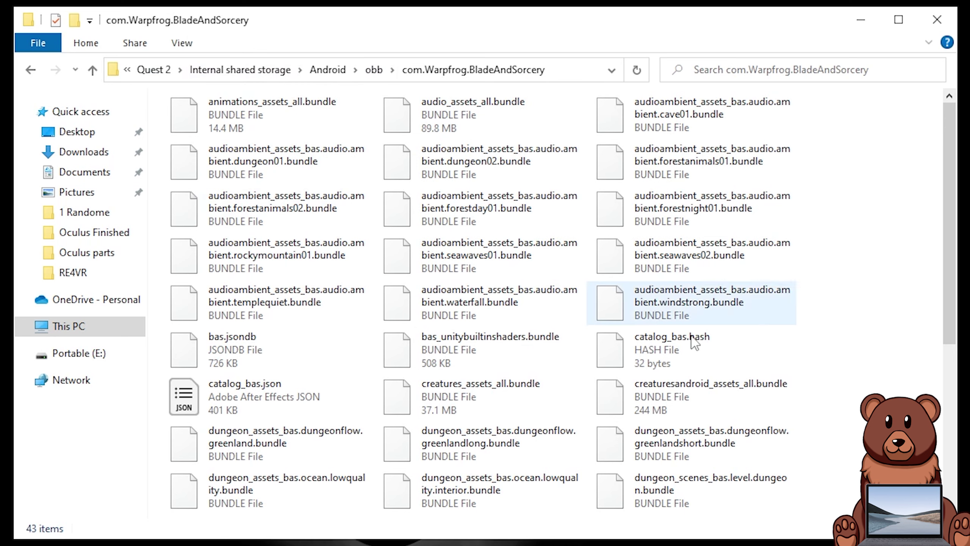
{"action": "scroll", "coordinate": [694, 382], "scroll_direction": "down", "scroll_amount": 5}
{"action": "scroll", "coordinate": [693, 386], "scroll_direction": "up", "scroll_amount": 5}
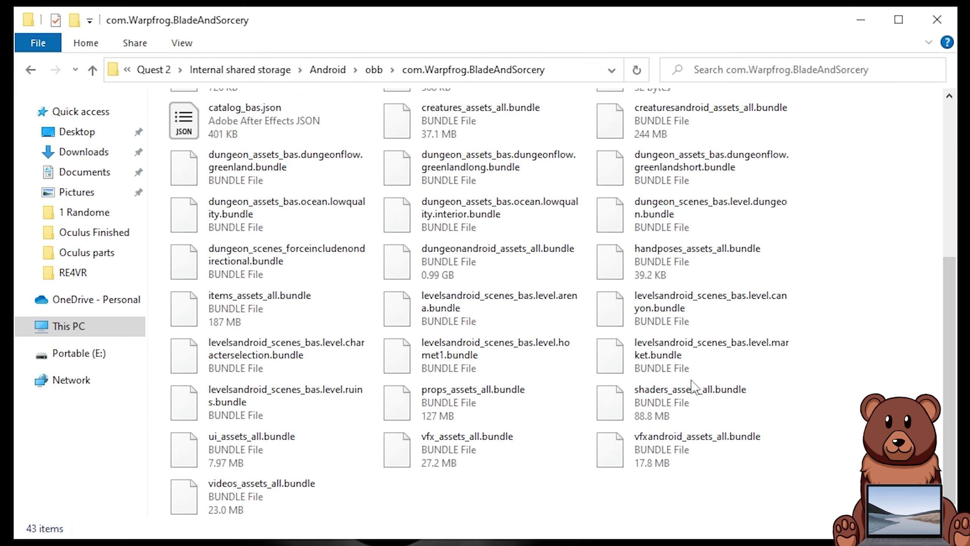
{"action": "scroll", "coordinate": [693, 386], "scroll_direction": "down", "scroll_amount": 5}
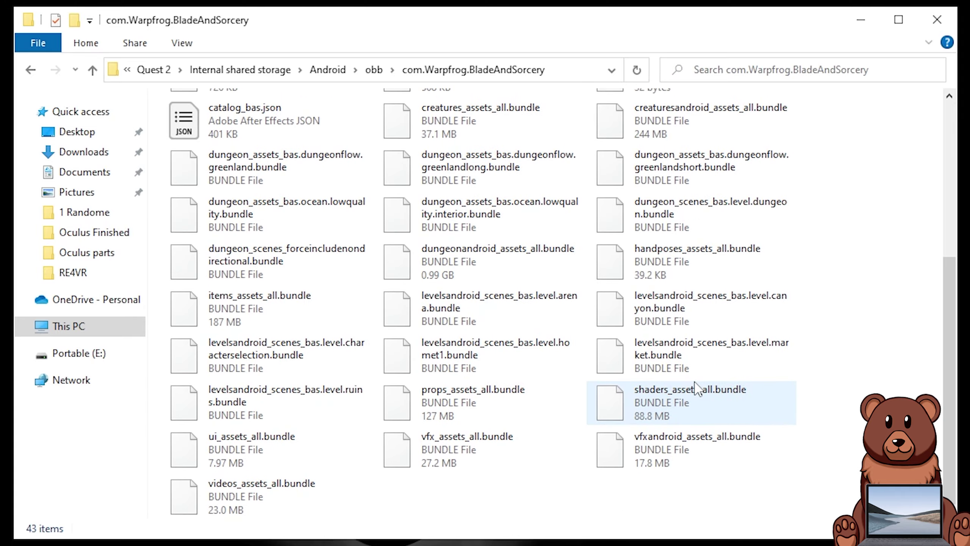
{"action": "scroll", "coordinate": [697, 388], "scroll_direction": "up", "scroll_amount": 5}
{"action": "scroll", "coordinate": [695, 390], "scroll_direction": "down", "scroll_amount": 3}
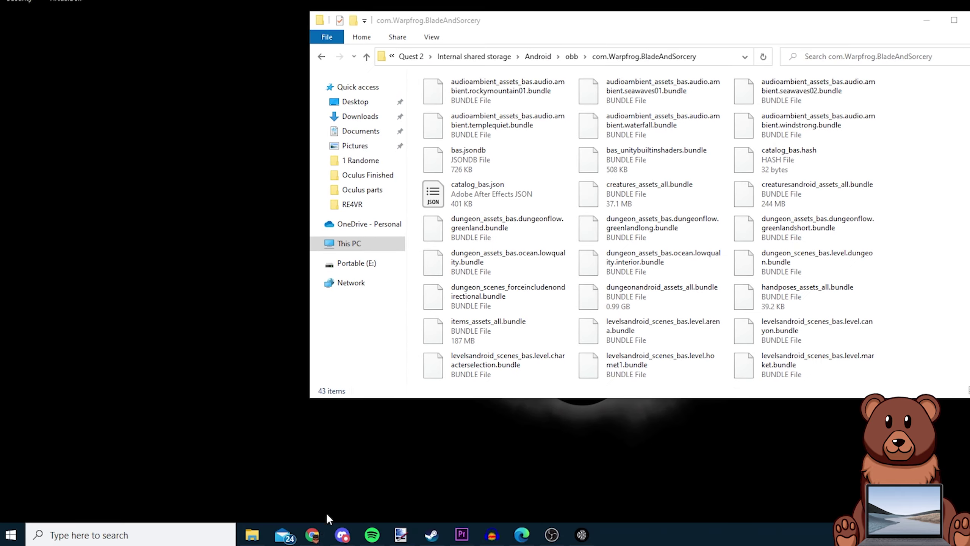
{"action": "left_click", "coordinate": [390, 497]}
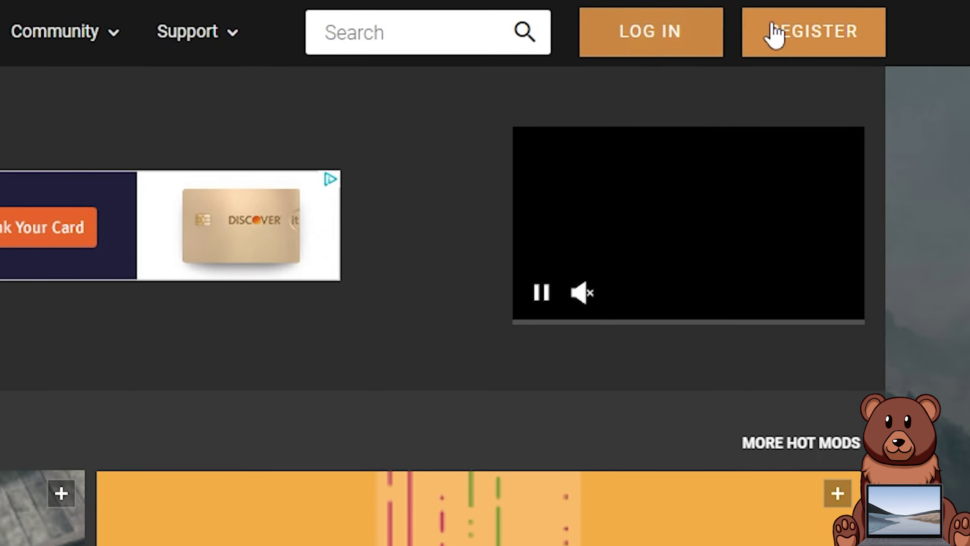
Start Nexus Mods registration with the saved e-mail address autofilled into the Email field
{"action": "left_click", "coordinate": [802, 34]}
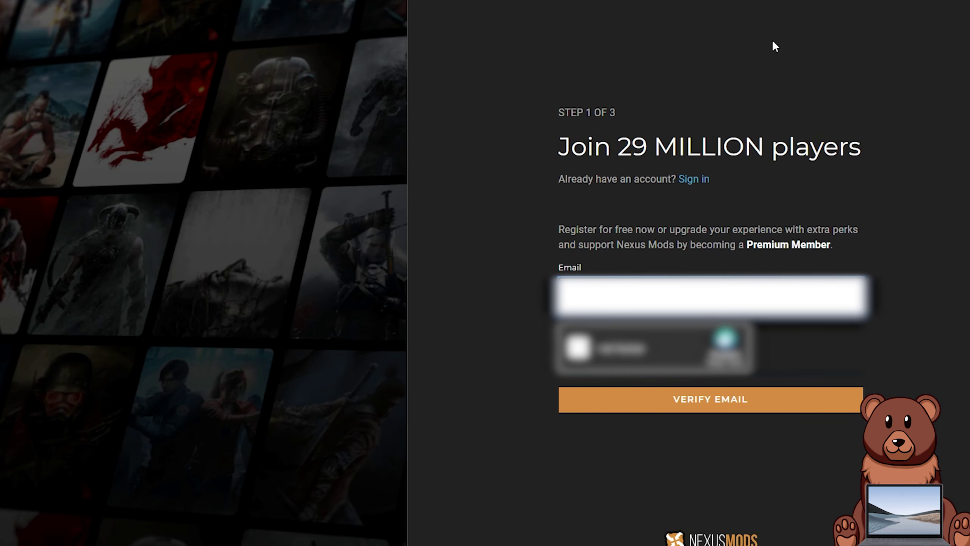
{"action": "left_click", "coordinate": [634, 294]}
{"action": "left_click", "coordinate": [619, 329]}
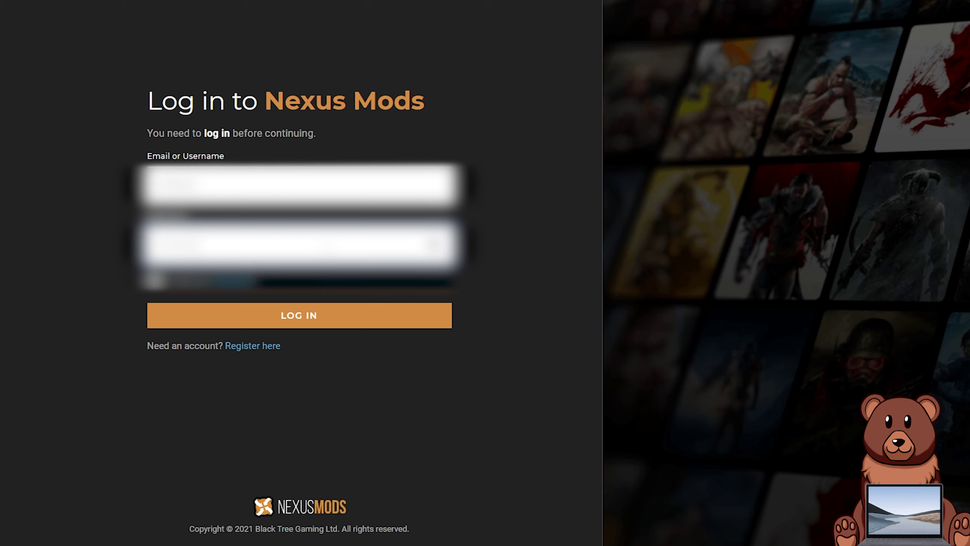
Submit the Nexus Mods login, then reveal the page's full web address
{"action": "key", "text": "Return"}
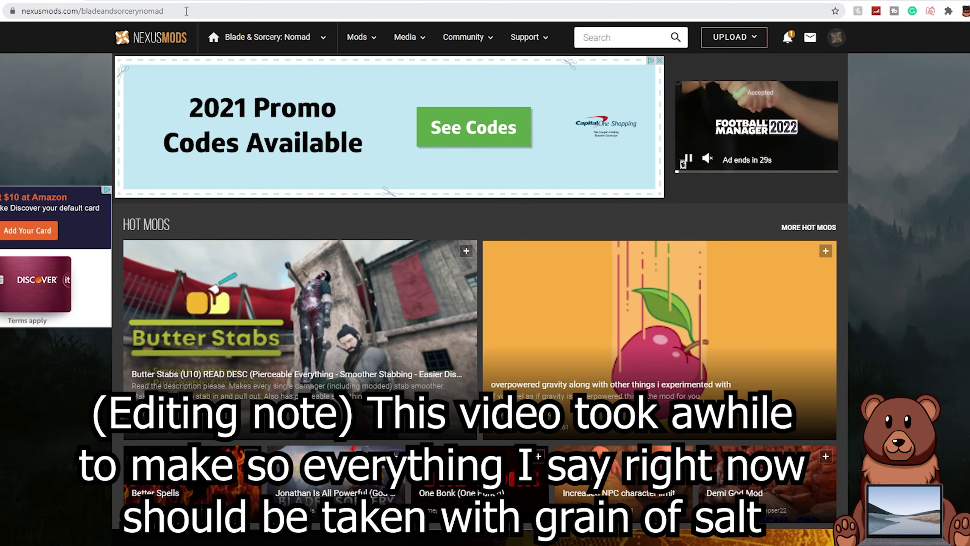
{"action": "left_click", "coordinate": [25, 7]}
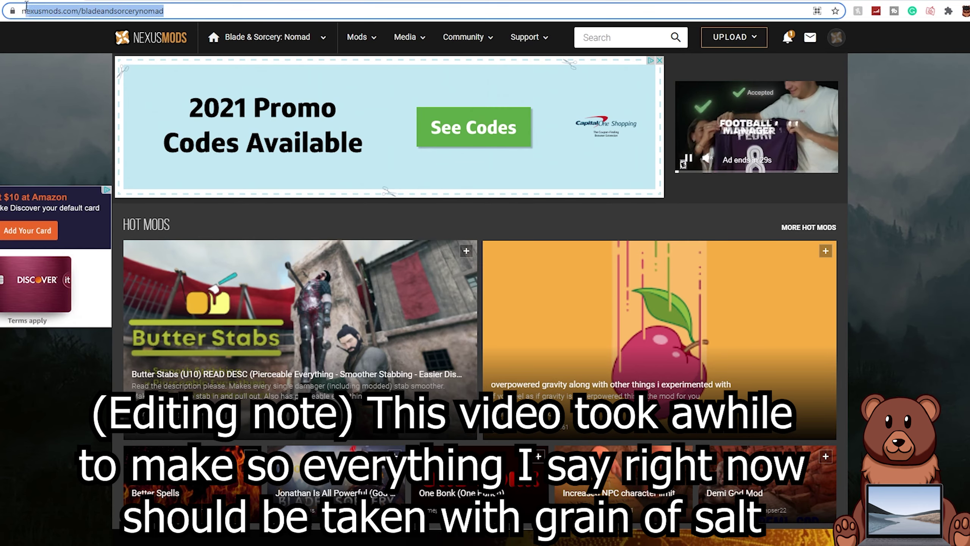
{"action": "left_click", "coordinate": [106, 11]}
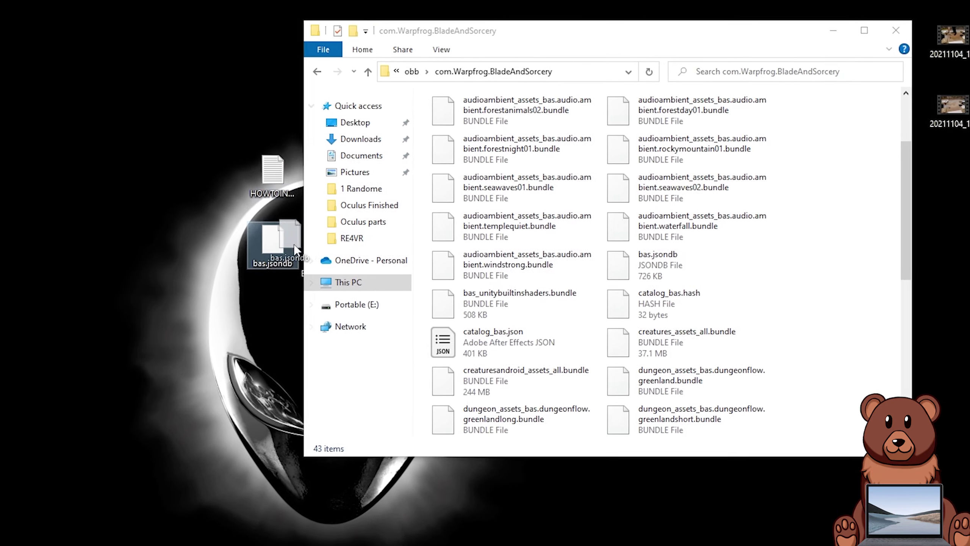
Drop bas.jsondb from the desktop into the com.Warpfrog.BladeAndSorcery obb folder
{"action": "left_click_drag", "start_coordinate": [294, 244], "coordinate": [788, 292]}
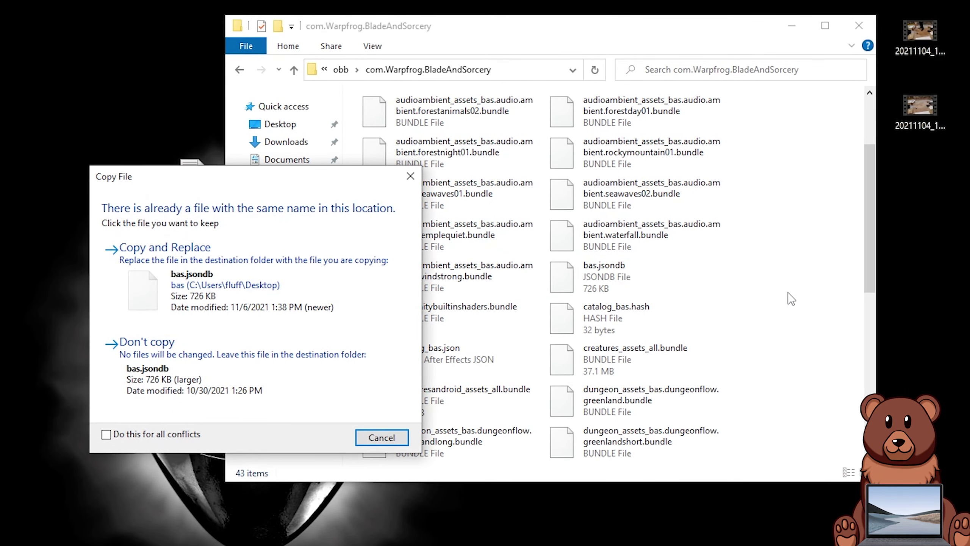